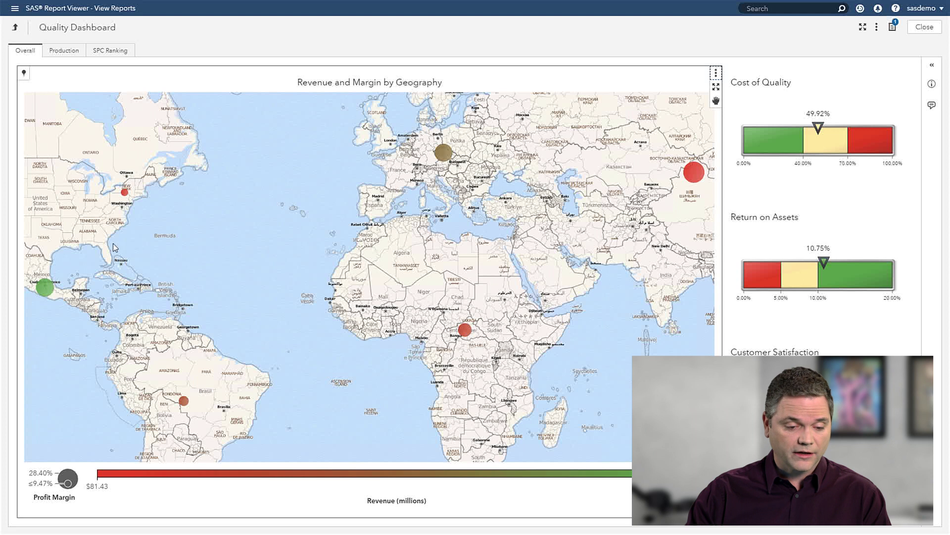
Filter the Quality Dashboard to USA/Canada and follow the Cost of Quality gauge to the Production tab.
{"action": "left_click", "coordinate": [125, 193]}
{"action": "mouse_move", "coordinate": [125, 194]}
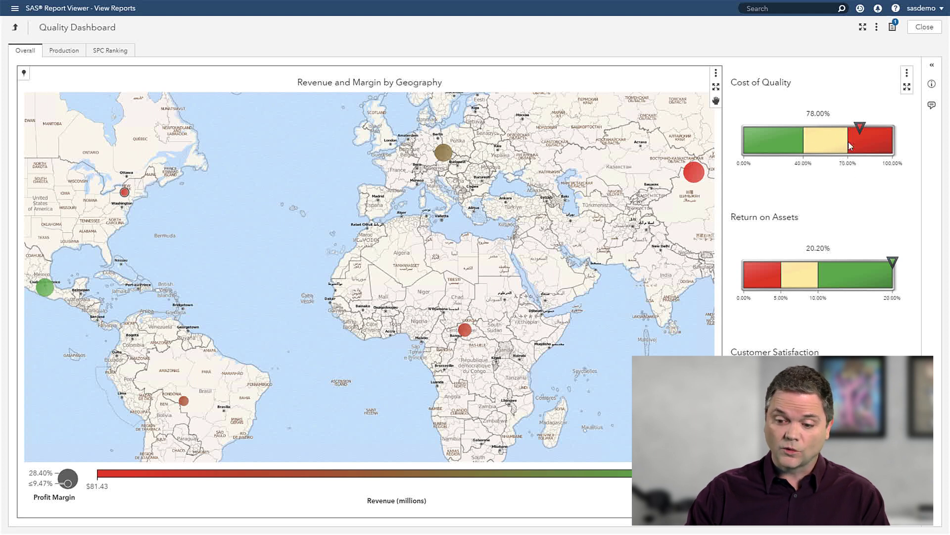
{"action": "mouse_move", "coordinate": [850, 146]}
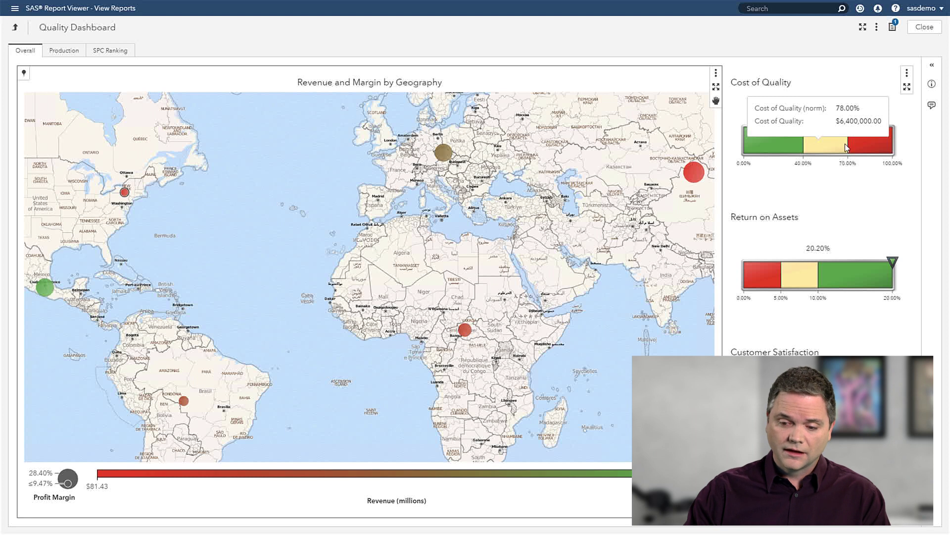
{"action": "left_click", "coordinate": [846, 146]}
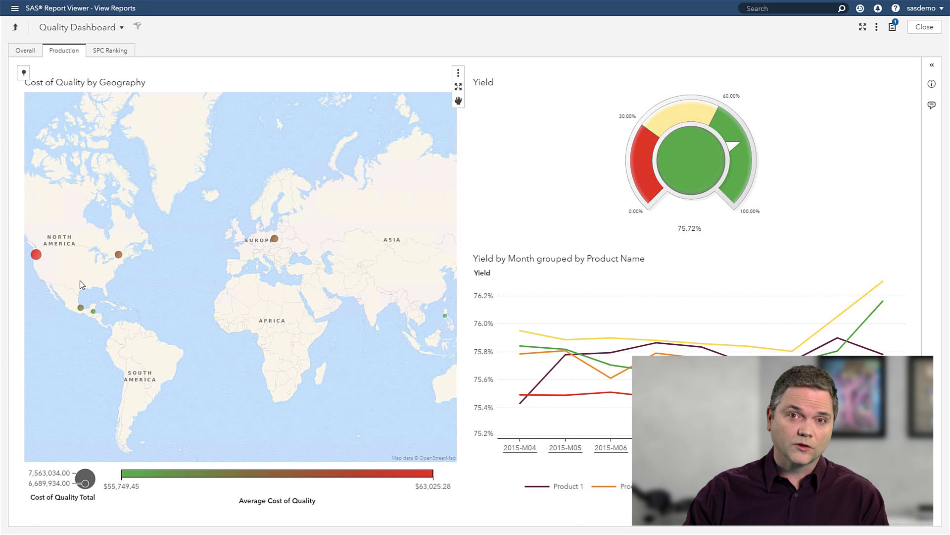
Filter the Production page by the Portland bubble, dropping Yield to 75.94% and exposing Product 4's decline.
{"action": "left_click", "coordinate": [36, 255]}
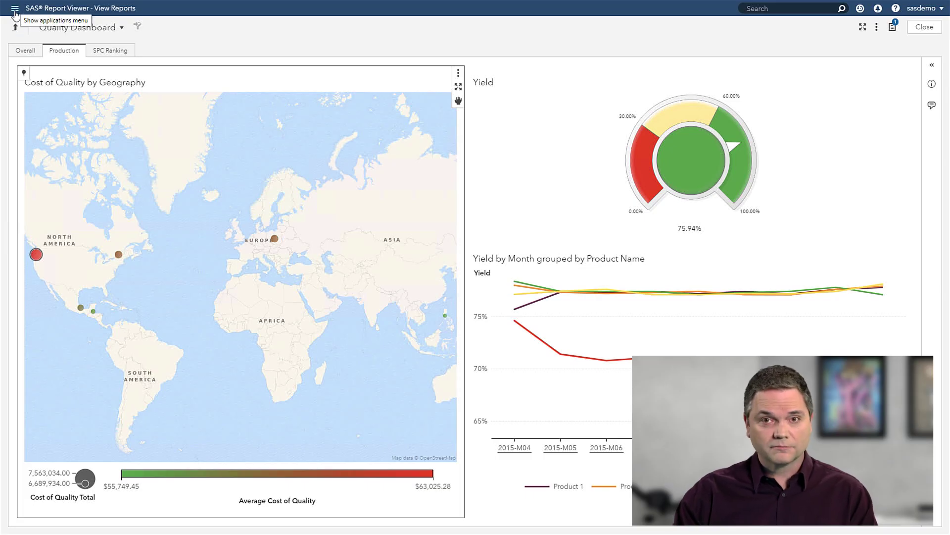
In Analyze IoT Data, check Portland_Product_4_Investigation's Organization, Item and date-range filters, then save it.
{"action": "left_click", "coordinate": [15, 11]}
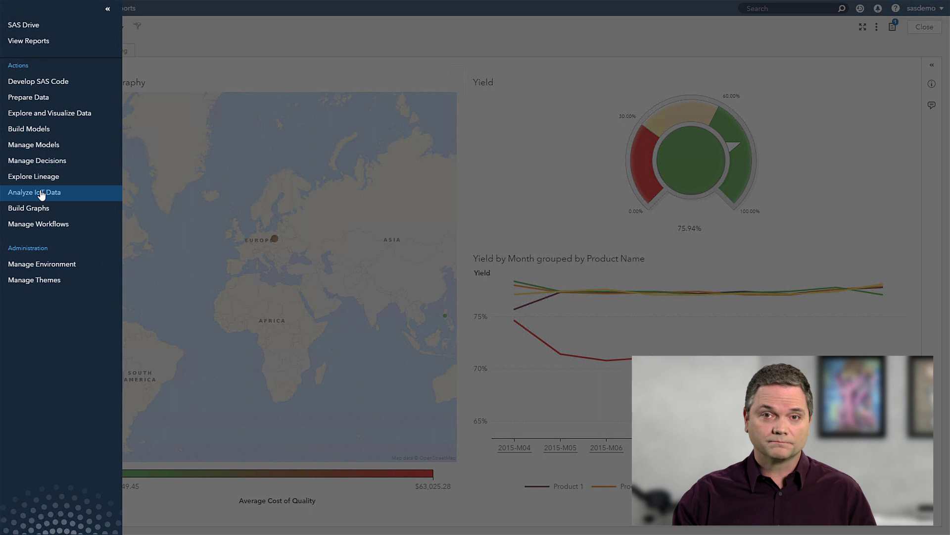
{"action": "left_click", "coordinate": [41, 194]}
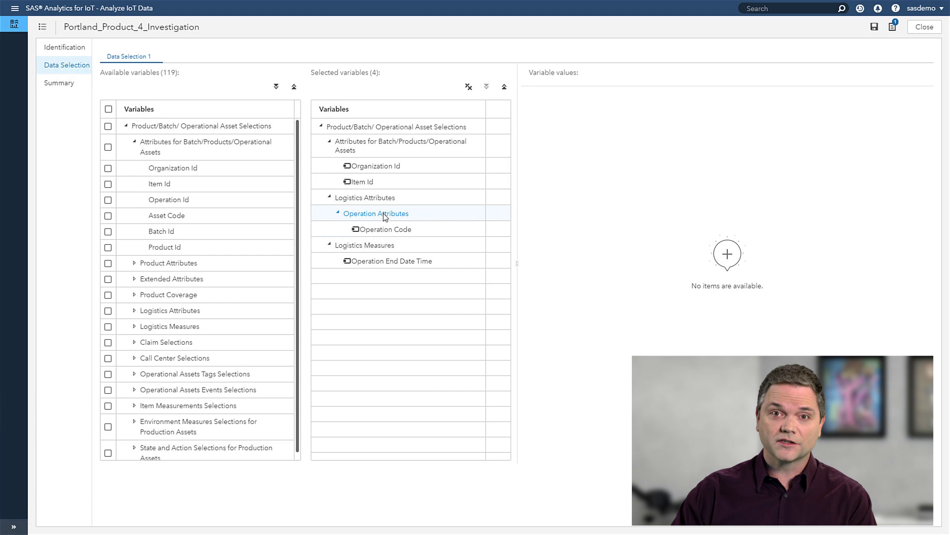
{"action": "left_click", "coordinate": [377, 166]}
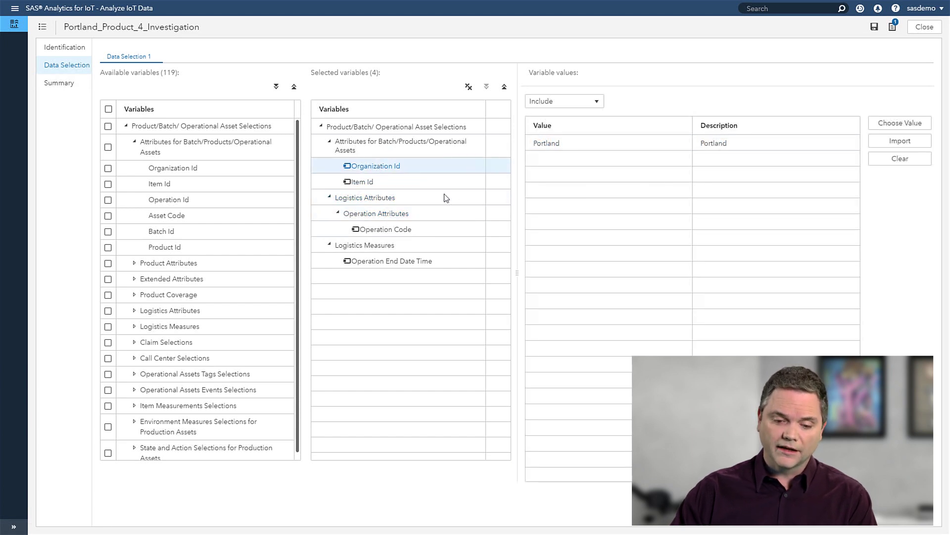
{"action": "left_click", "coordinate": [398, 183]}
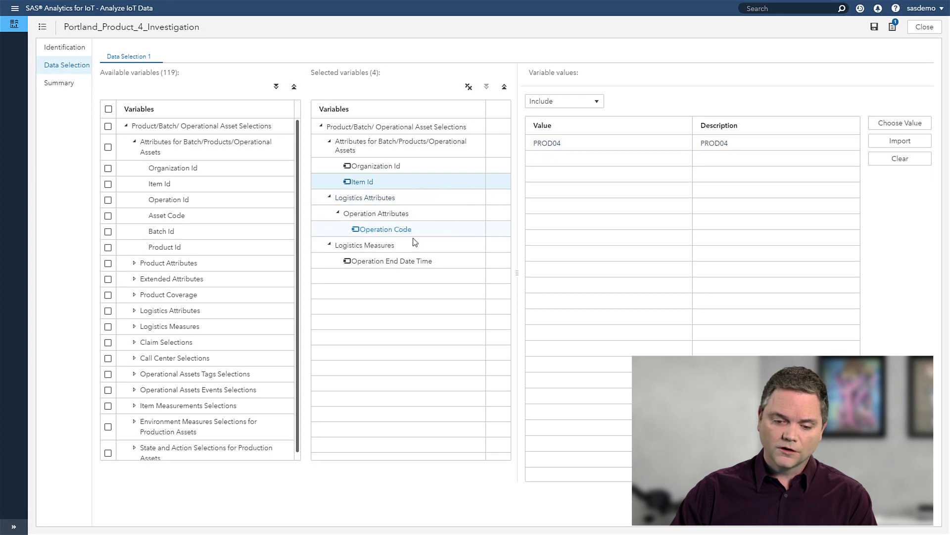
{"action": "left_click", "coordinate": [396, 263]}
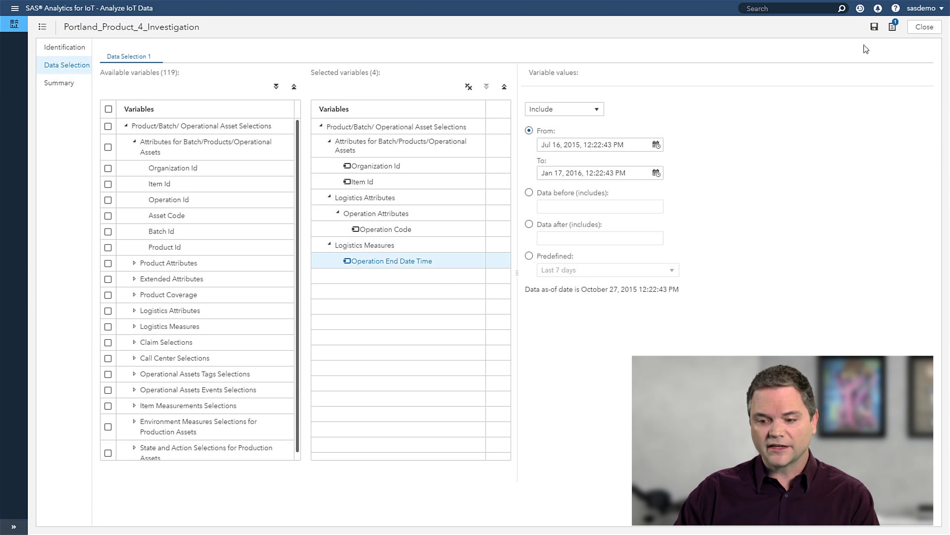
{"action": "left_click", "coordinate": [874, 27]}
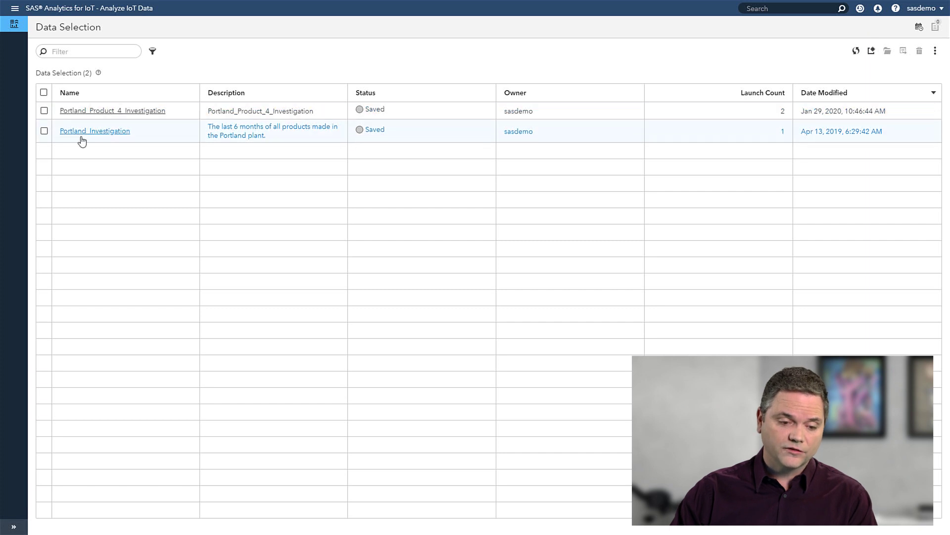
Launch the Portland_Product_4_Investigation data selection into Visual Analytics as a new report.
{"action": "left_click", "coordinate": [43, 111]}
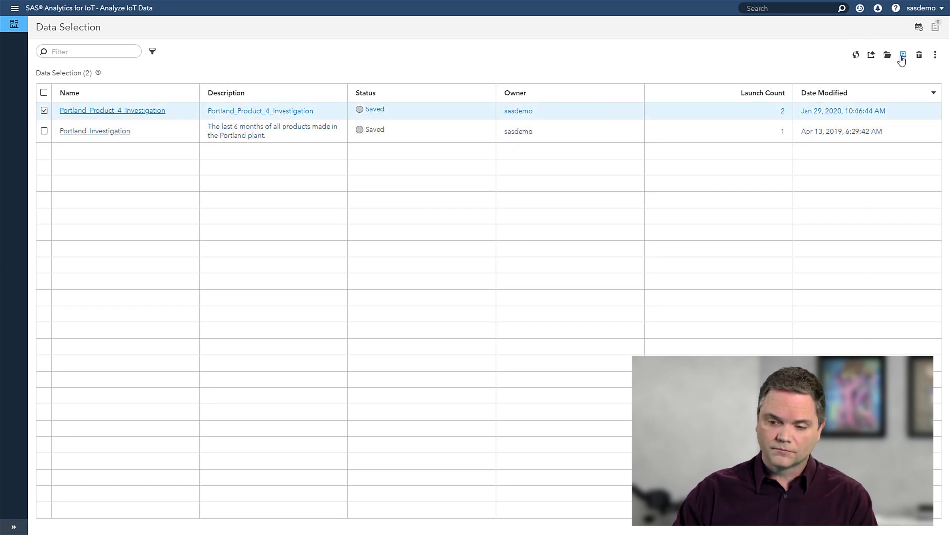
{"action": "left_click", "coordinate": [903, 56]}
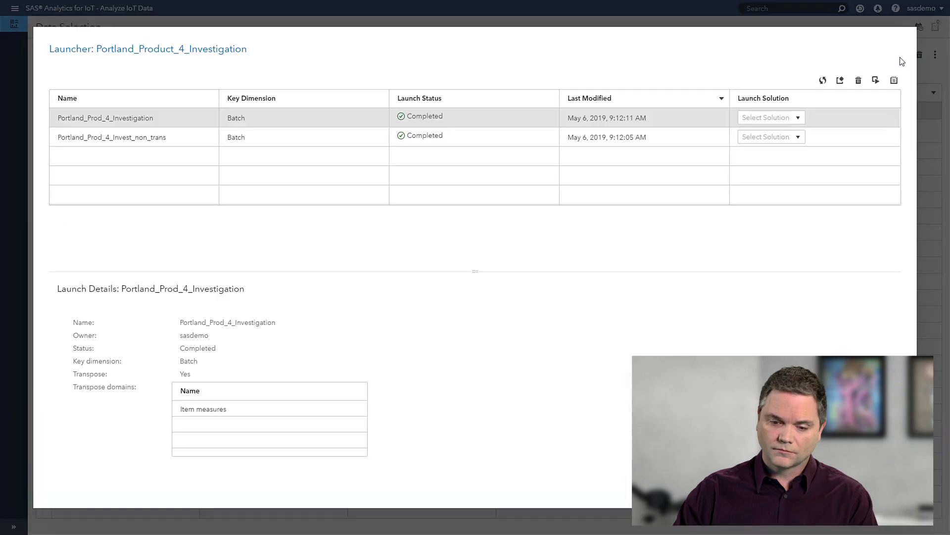
{"action": "left_click", "coordinate": [797, 117]}
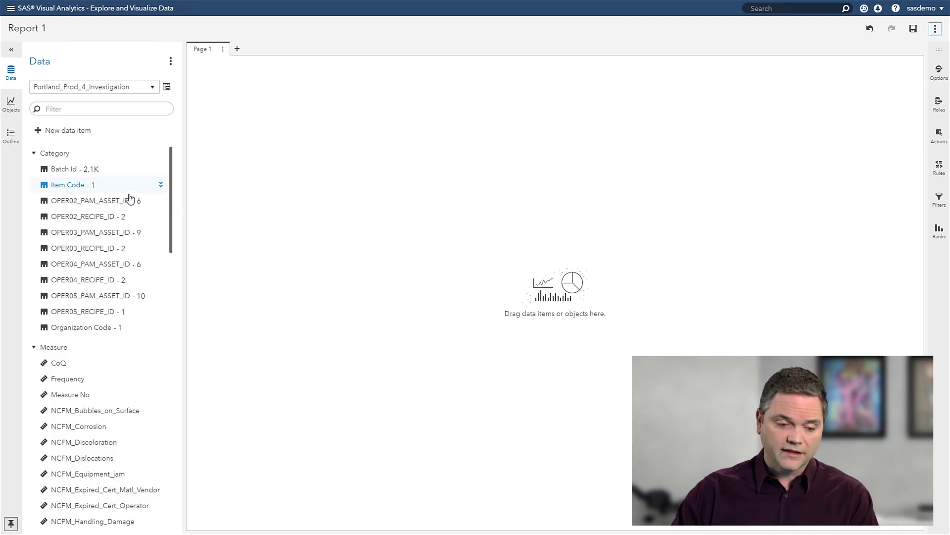
Drag PARM39 and PARM40 onto the canvas to build a PARM40-versus-PARM39 scatter plot.
{"action": "left_click_drag", "start_coordinate": [171, 180], "coordinate": [153, 459]}
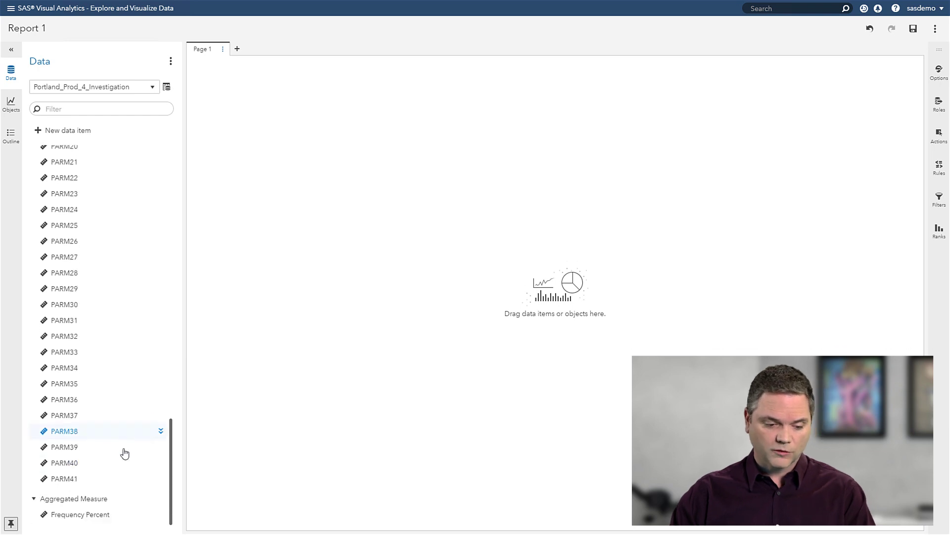
{"action": "left_click", "coordinate": [69, 449]}
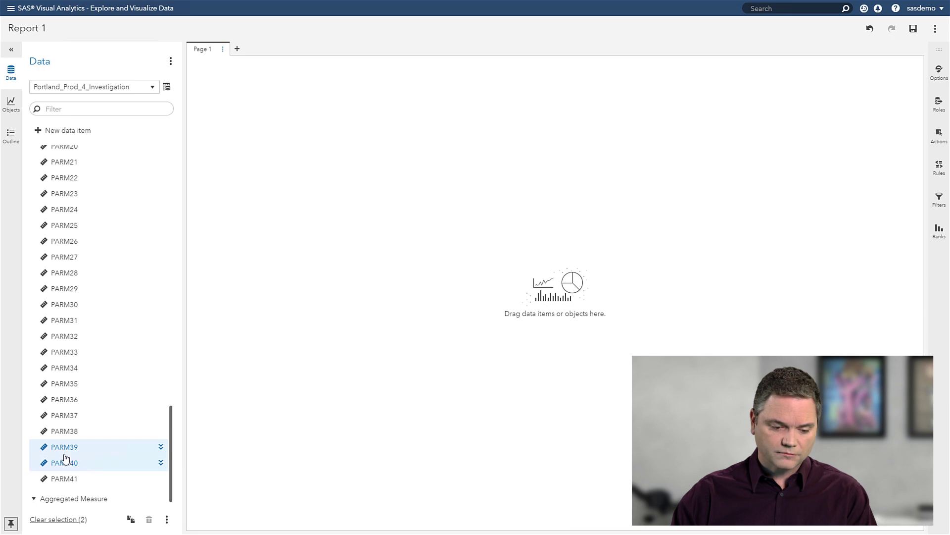
{"action": "left_click_drag", "start_coordinate": [63, 447], "coordinate": [368, 357]}
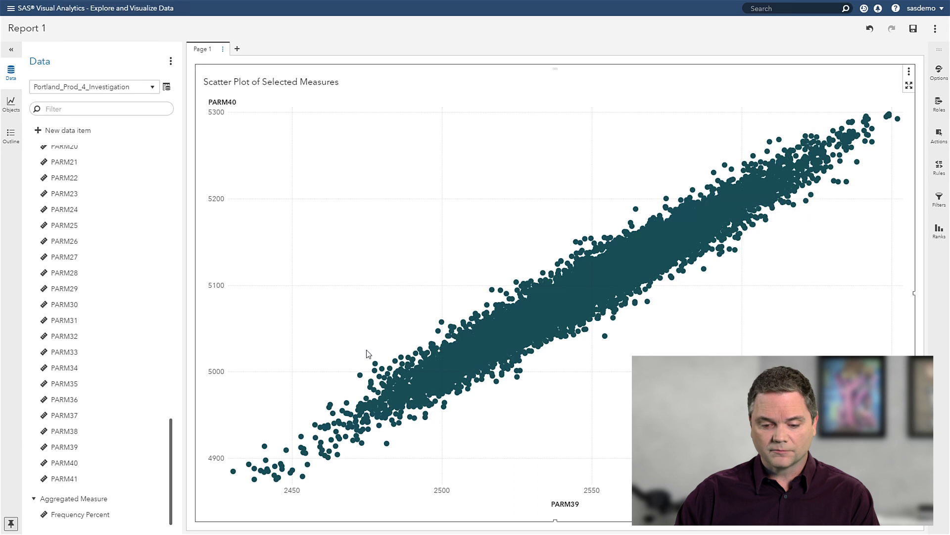
{"action": "left_click", "coordinate": [83, 466]}
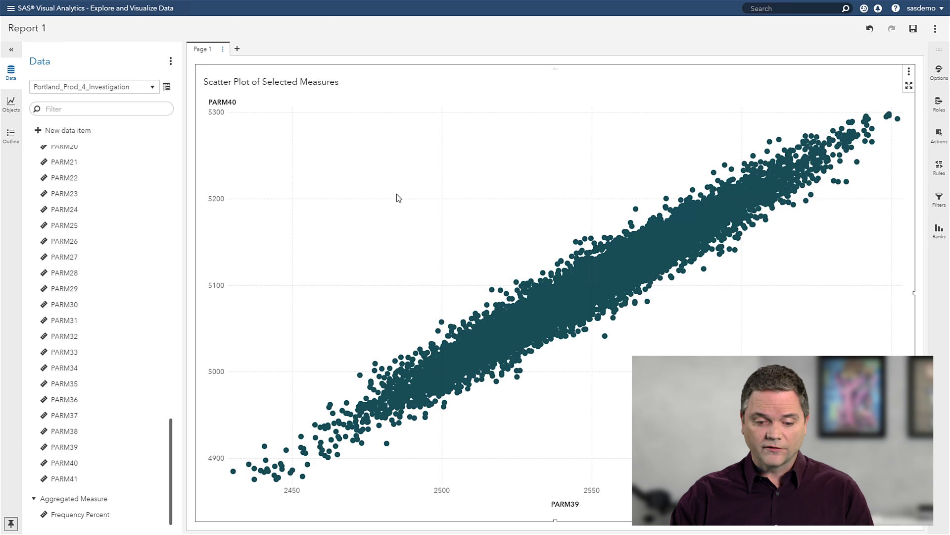
{"action": "right_click", "coordinate": [396, 171]}
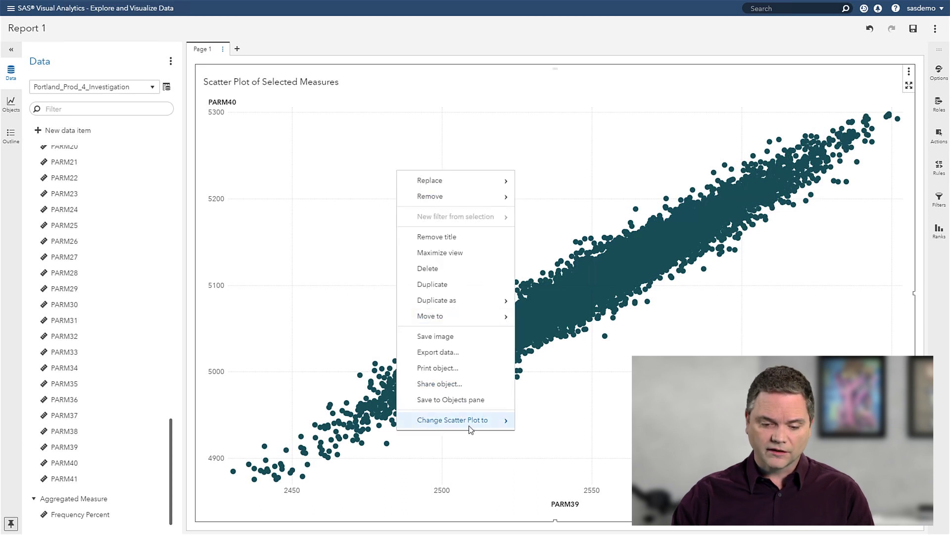
{"action": "mouse_move", "coordinate": [473, 423]}
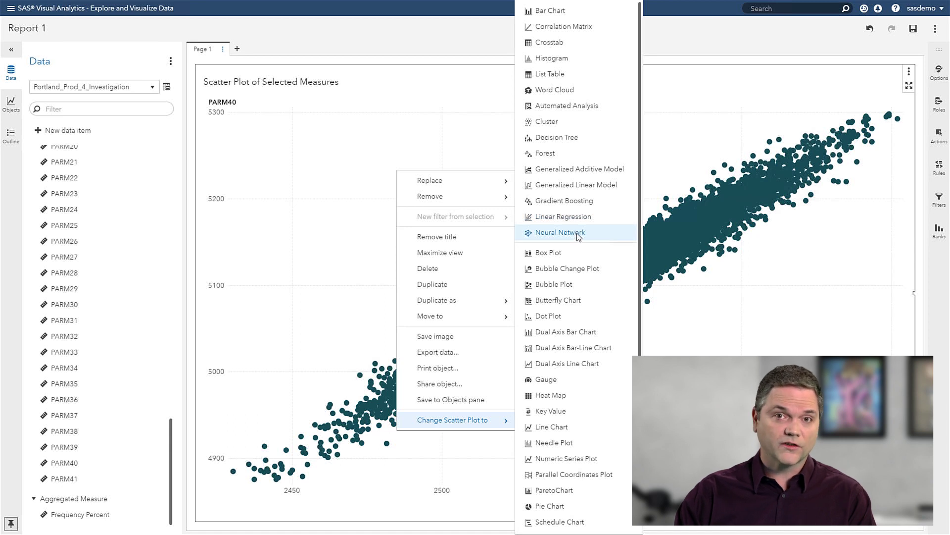
{"action": "left_click", "coordinate": [315, 177]}
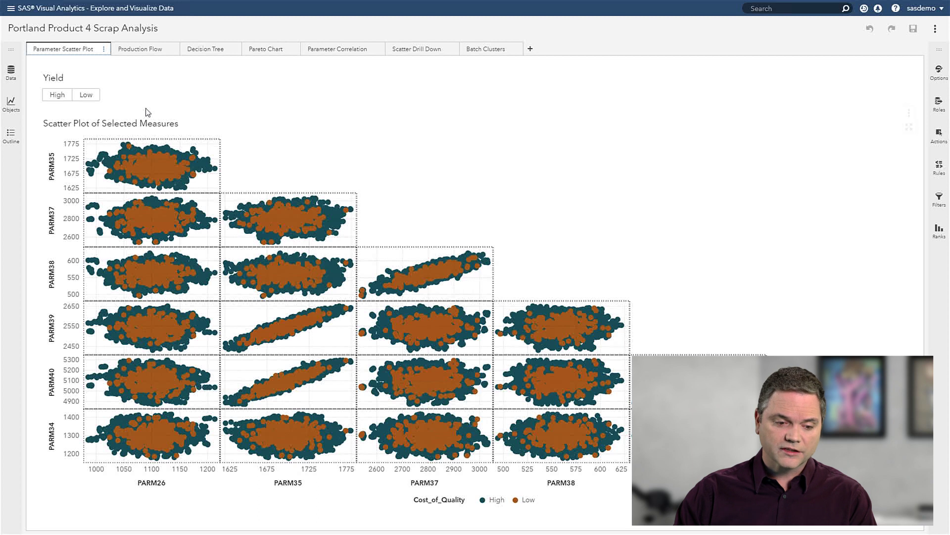
Set the Yield control to Low on the Parameter Scatter Plot page of Portland Product 4 Scrap Analysis.
{"action": "left_click", "coordinate": [86, 96]}
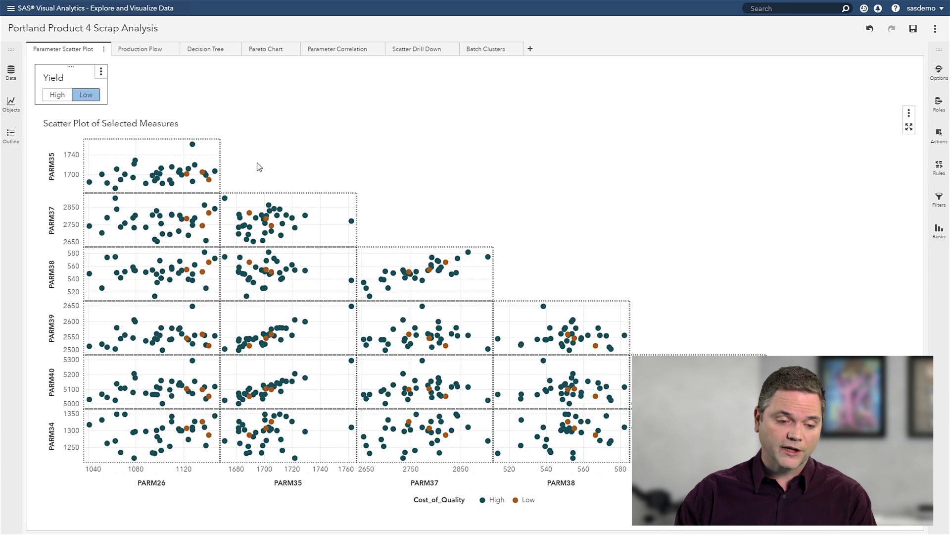
Review the Production Flow filtered to Low yield, then move to the Decision Tree page.
{"action": "left_click", "coordinate": [145, 54]}
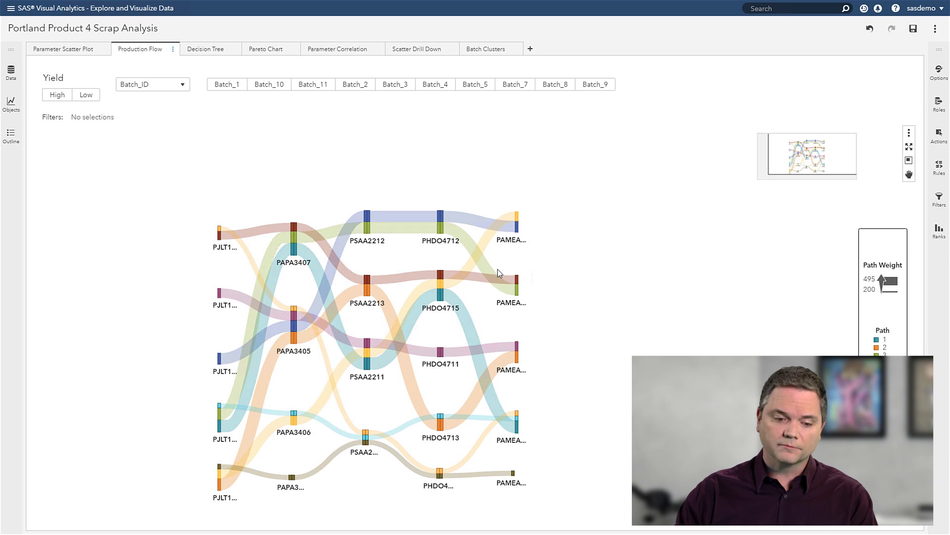
{"action": "left_click", "coordinate": [86, 95]}
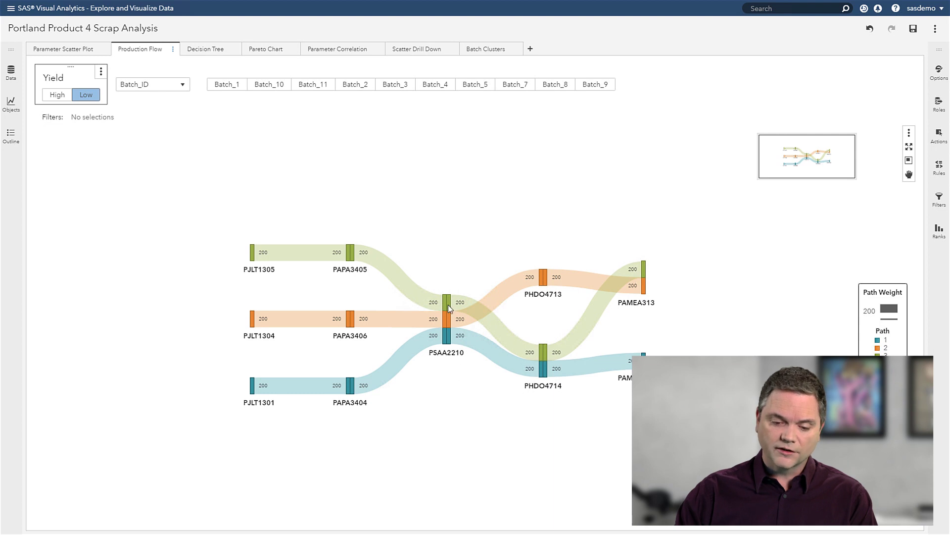
{"action": "mouse_move", "coordinate": [452, 355]}
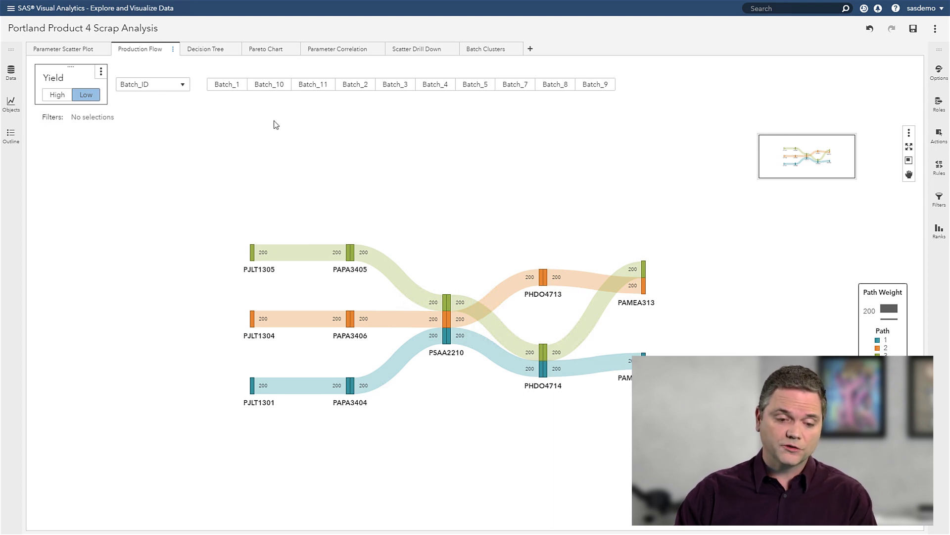
{"action": "left_click", "coordinate": [210, 50]}
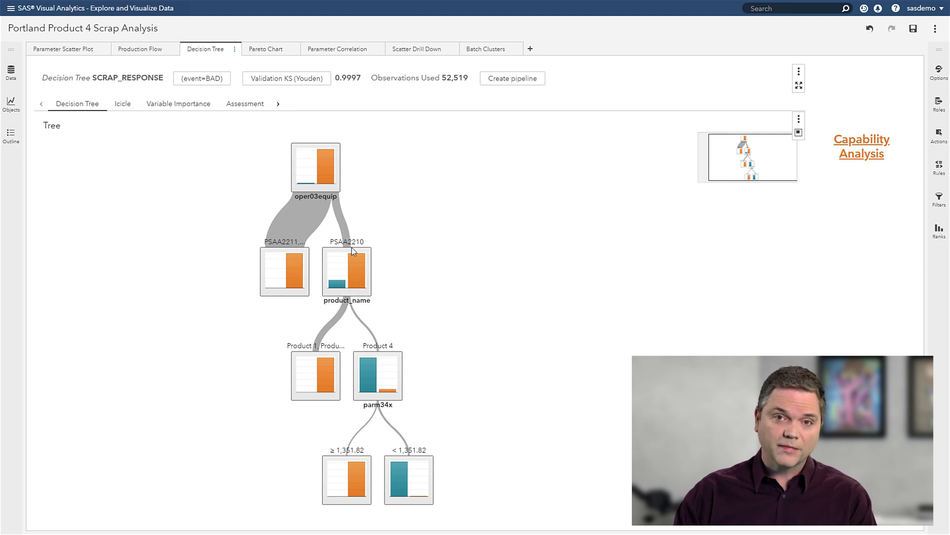
{"action": "mouse_move", "coordinate": [352, 251]}
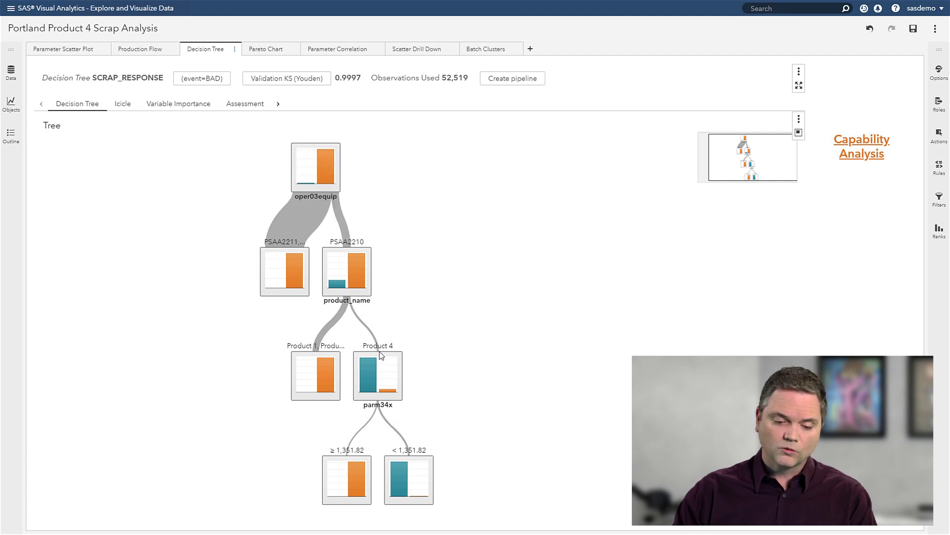
{"action": "mouse_move", "coordinate": [383, 366]}
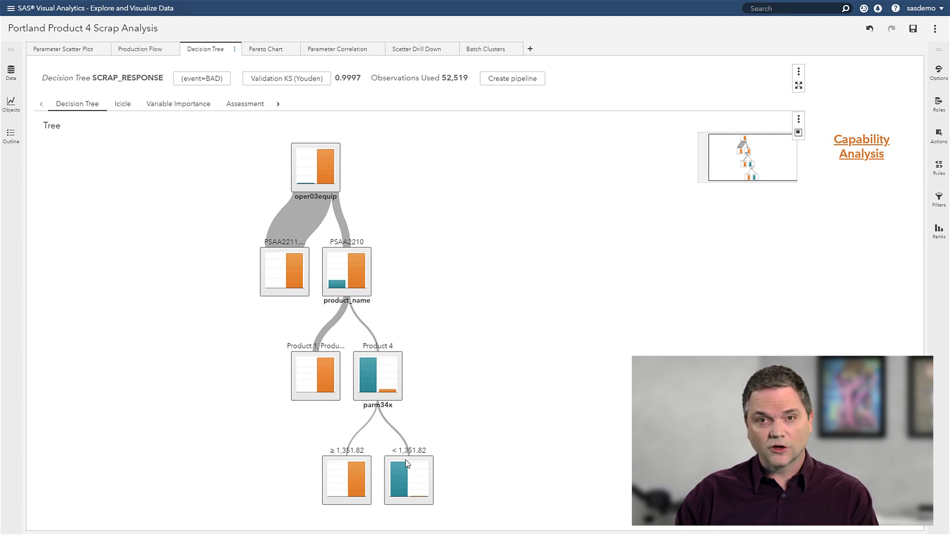
{"action": "mouse_move", "coordinate": [406, 473]}
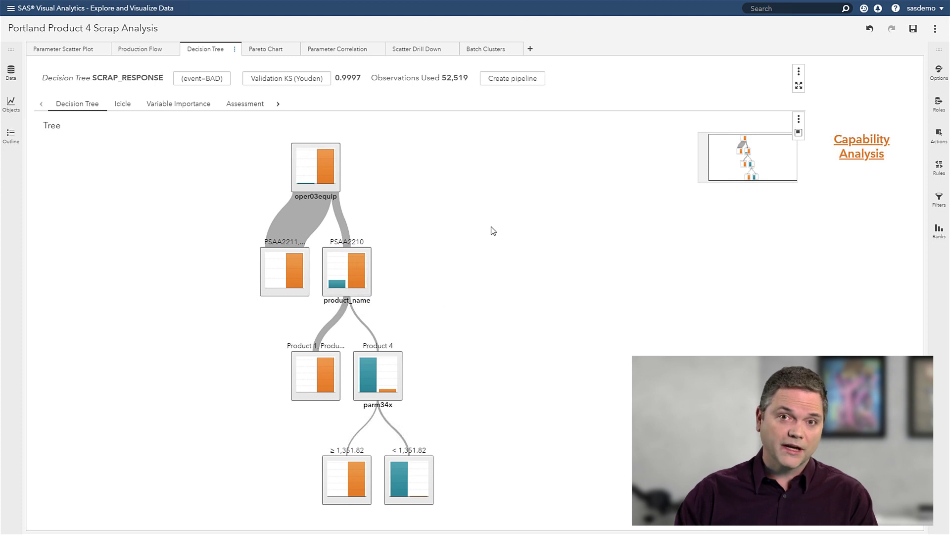
Check the decision tree's Create pipeline option, then open the Portland Product 4 Scrap Analysis (2) pipeline in Build Models.
{"action": "right_click", "coordinate": [400, 208]}
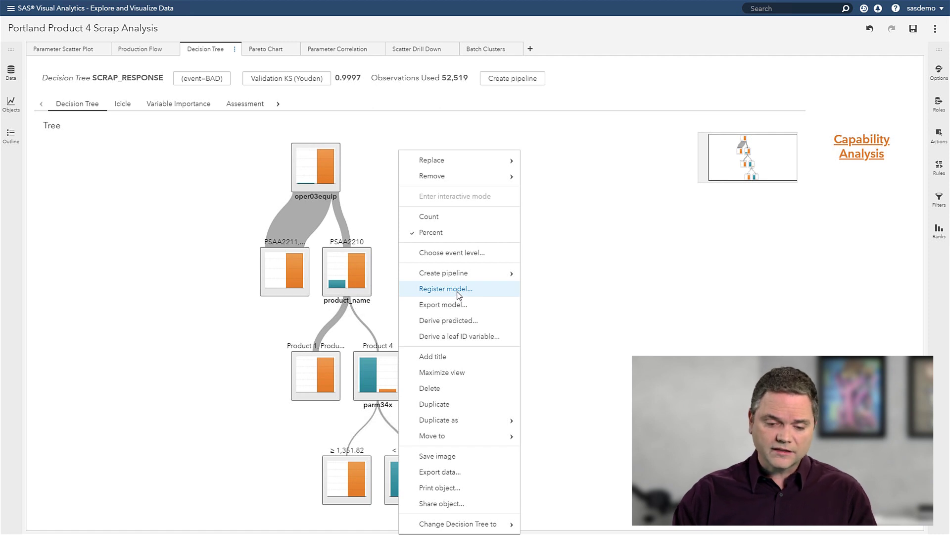
{"action": "mouse_move", "coordinate": [466, 276]}
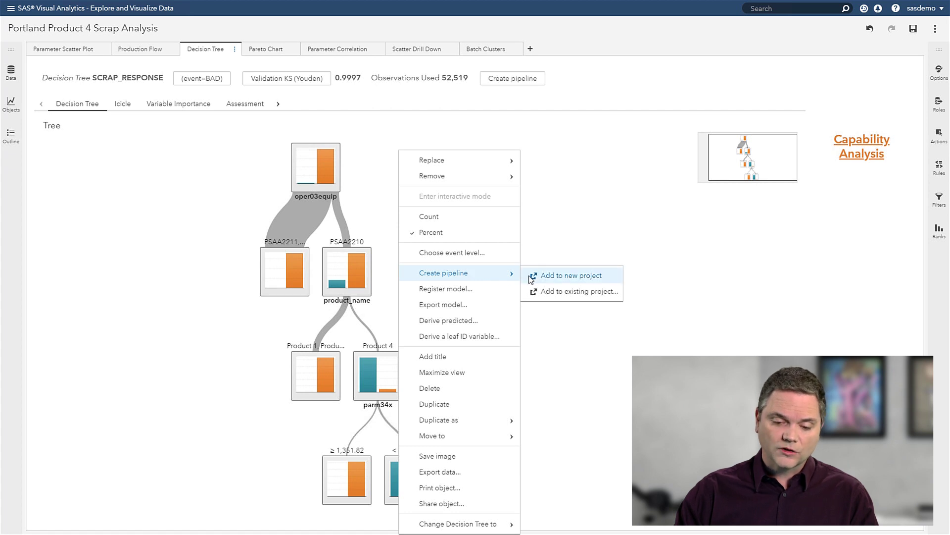
{"action": "left_click", "coordinate": [577, 226]}
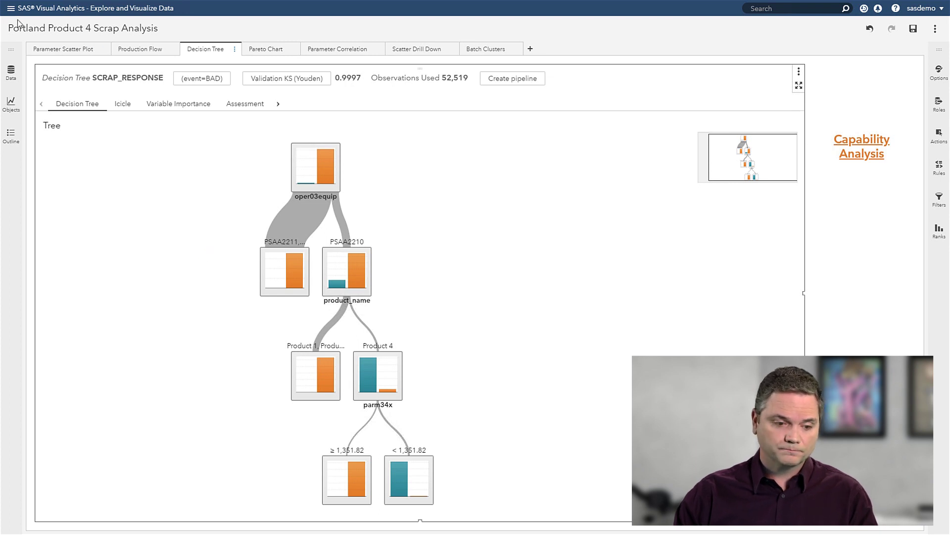
{"action": "left_click", "coordinate": [11, 7]}
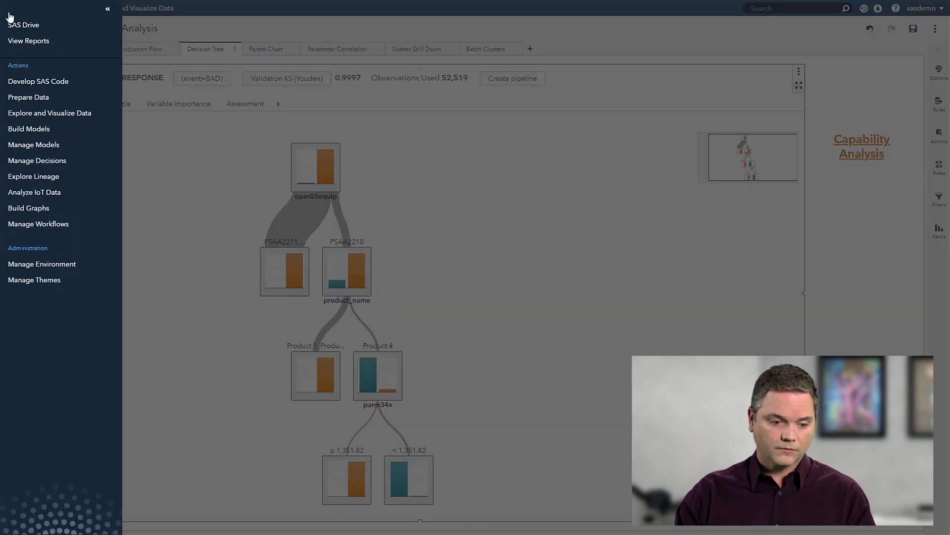
{"action": "left_click", "coordinate": [36, 130]}
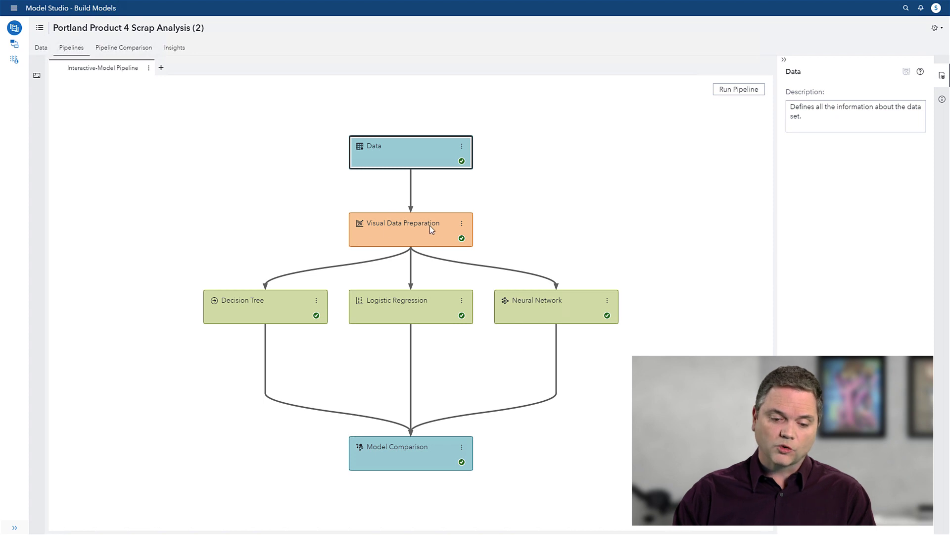
{"action": "mouse_move", "coordinate": [416, 240]}
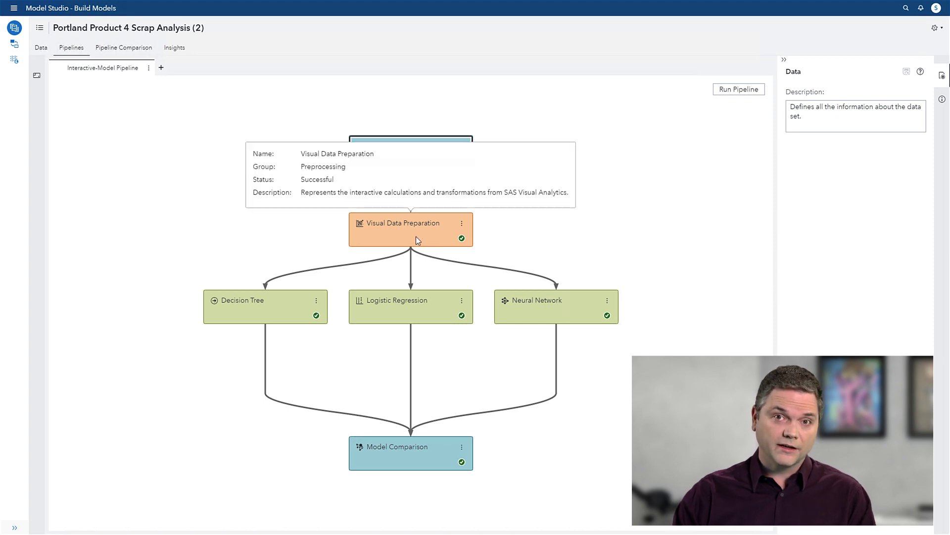
{"action": "mouse_move", "coordinate": [273, 320]}
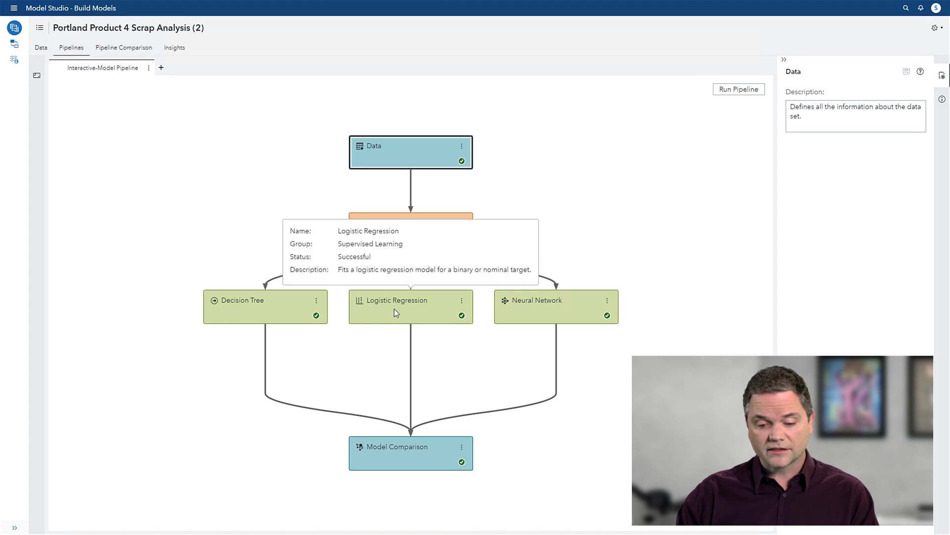
{"action": "mouse_move", "coordinate": [536, 309]}
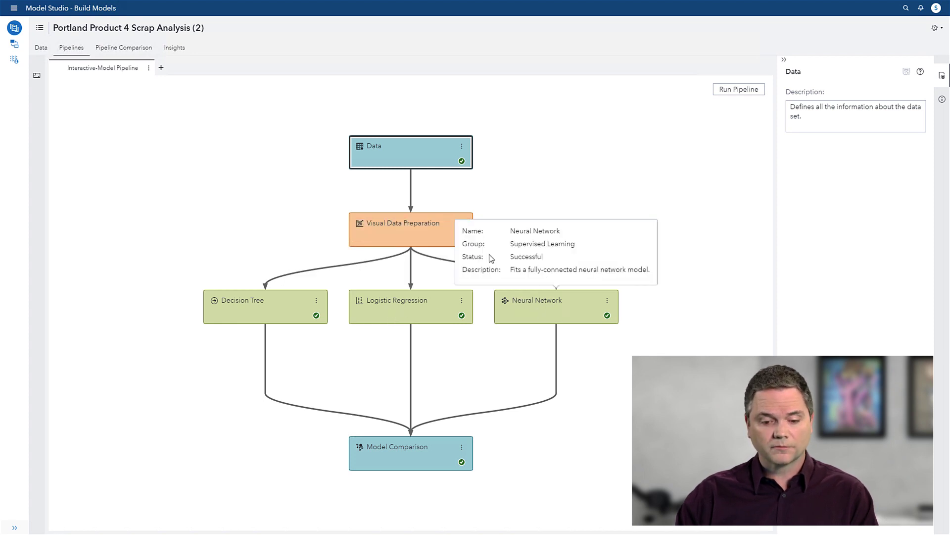
{"action": "right_click", "coordinate": [443, 241]}
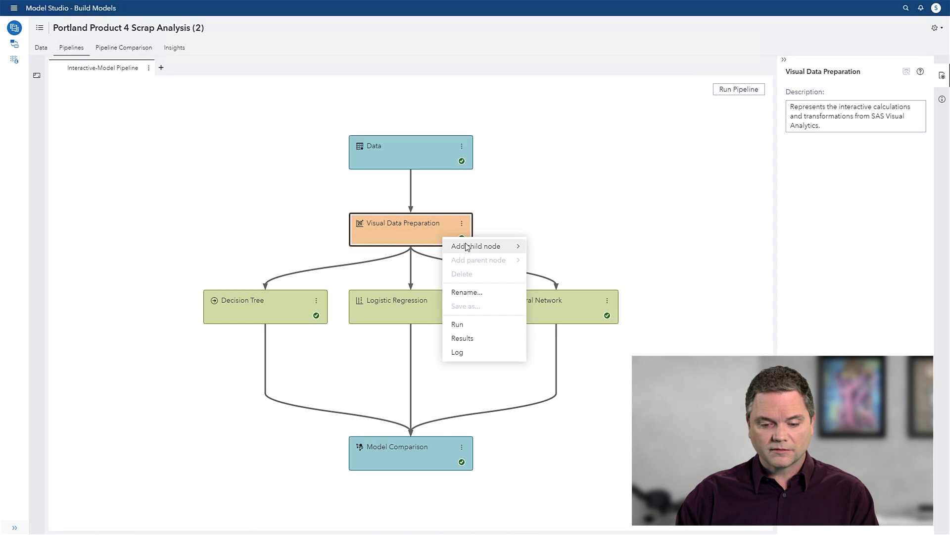
{"action": "mouse_move", "coordinate": [484, 247]}
{"action": "mouse_move", "coordinate": [595, 253]}
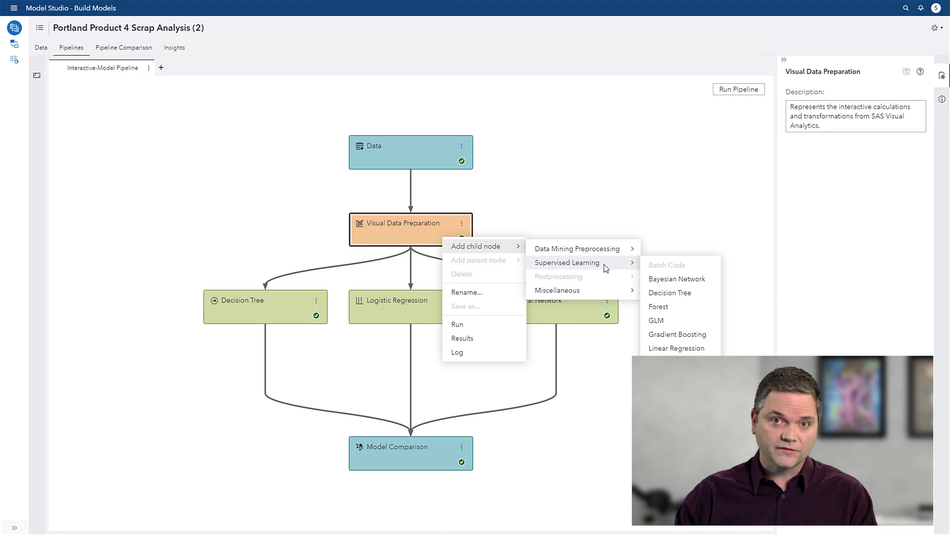
{"action": "left_click", "coordinate": [606, 356]}
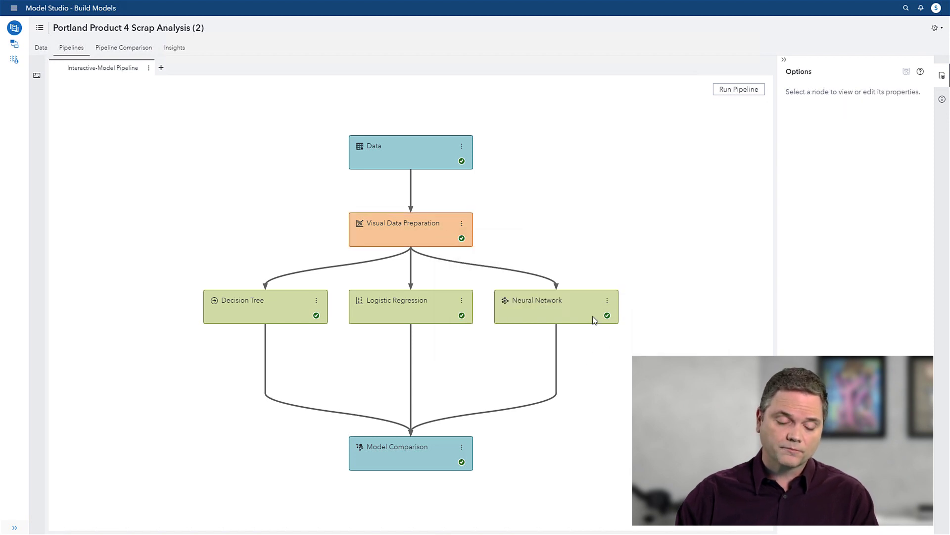
View Model Comparison results with Decision Tree as champion, then switch to the Portland_Scrap ESP project.
{"action": "right_click", "coordinate": [395, 456]}
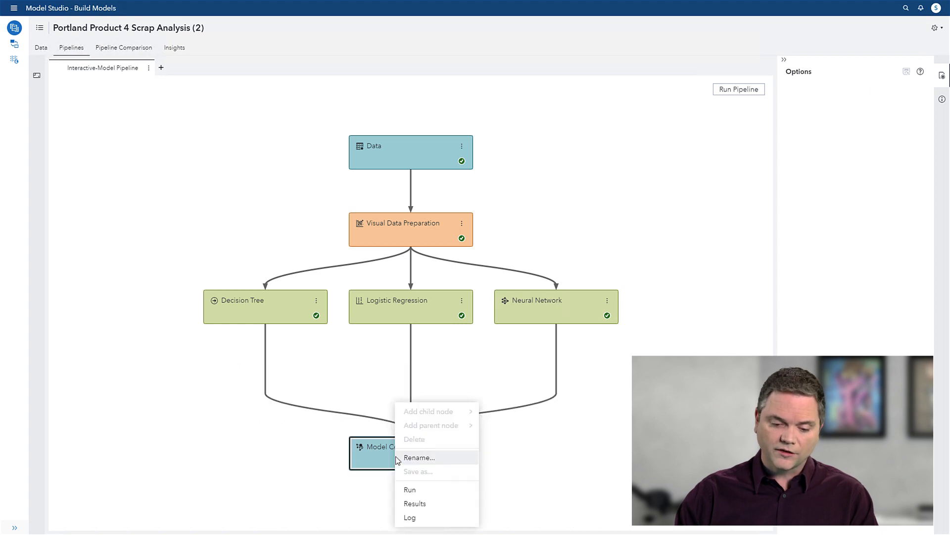
{"action": "left_click", "coordinate": [411, 504]}
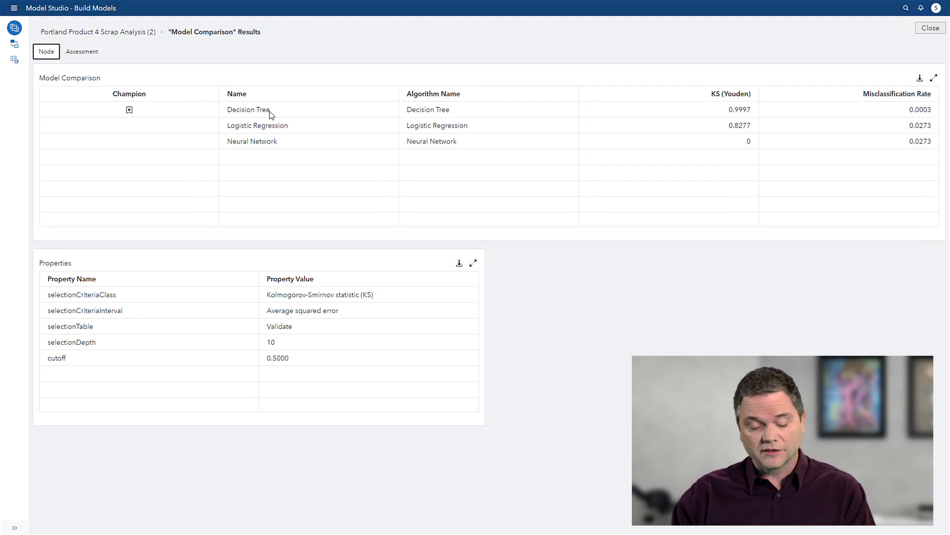
{"action": "key", "text": "alt+Tab"}
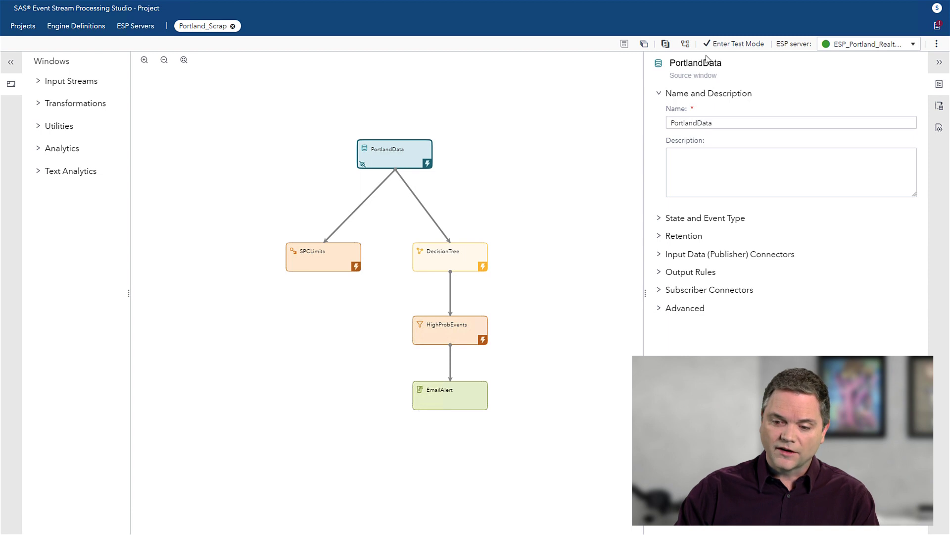
Start and run a test of the Portland_Scrap project so PortlandData events stream.
{"action": "left_click", "coordinate": [736, 46]}
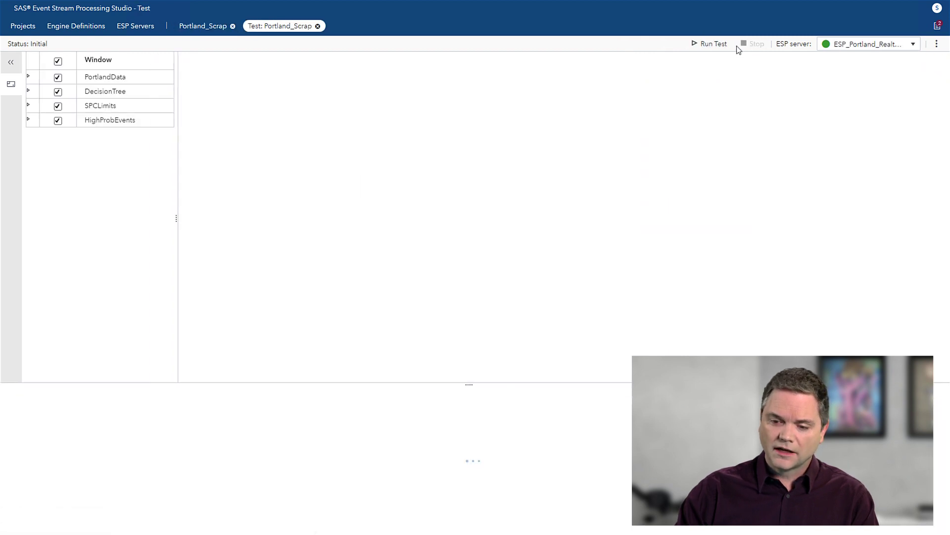
{"action": "left_click", "coordinate": [708, 45]}
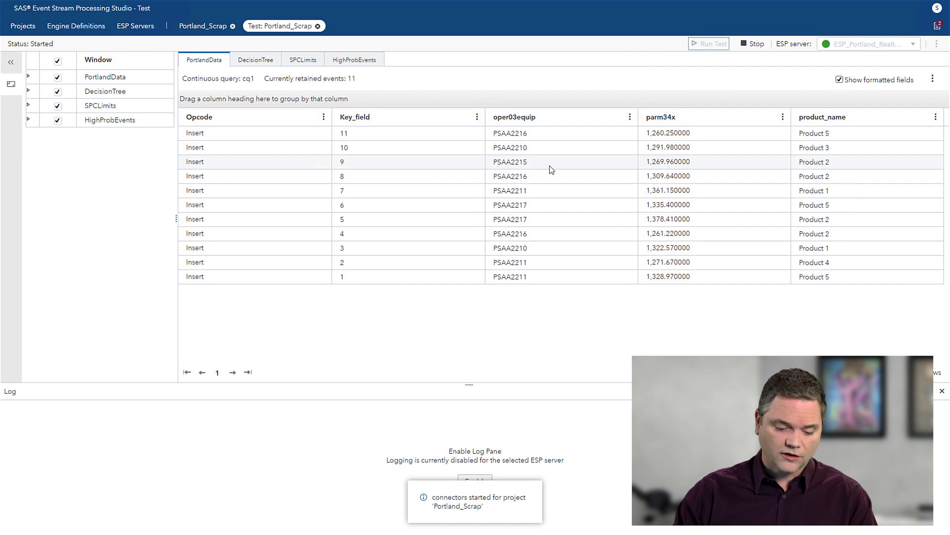
Switch to the Streamviewer IoT_Dashboard to watch the Product 4 PSAA2210 scrap alert arrive.
{"action": "key", "text": "alt+Tab"}
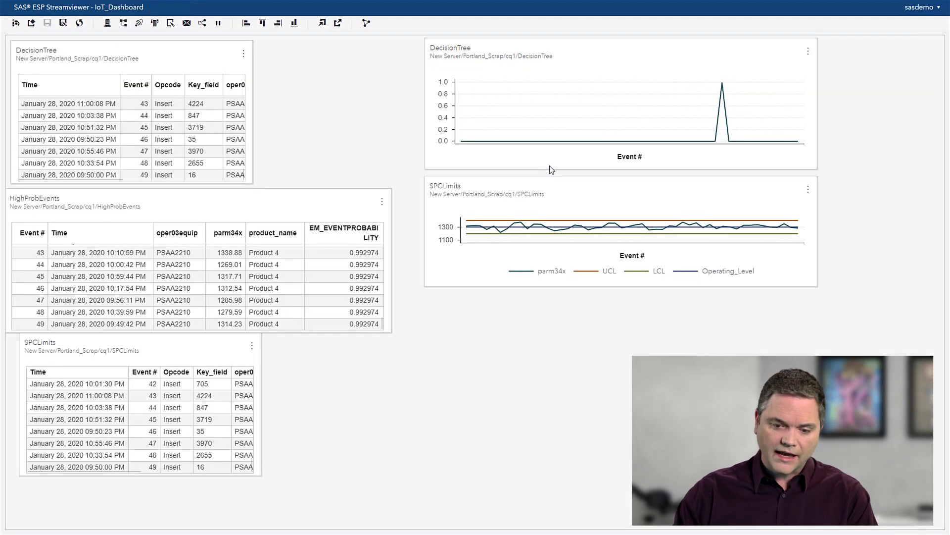